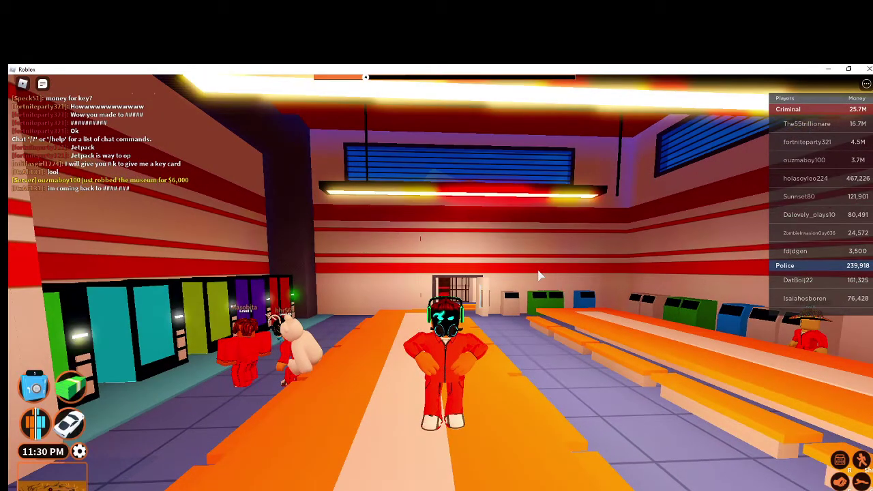
Step: Run the prisoner through the cafeteria and corridors and out into the yard
key("w")
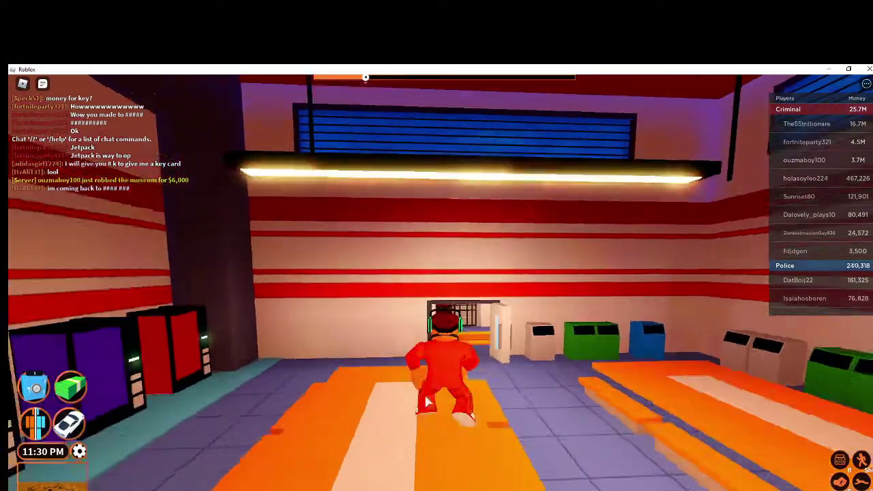
key("w")
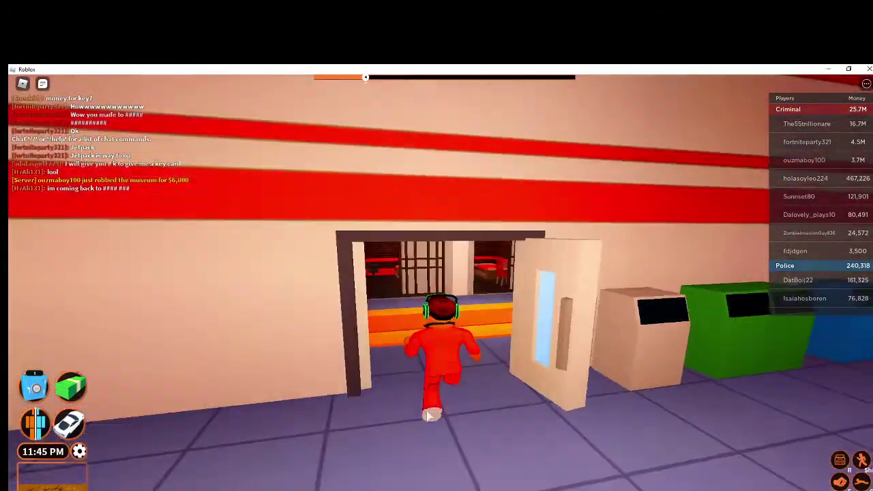
key("w")
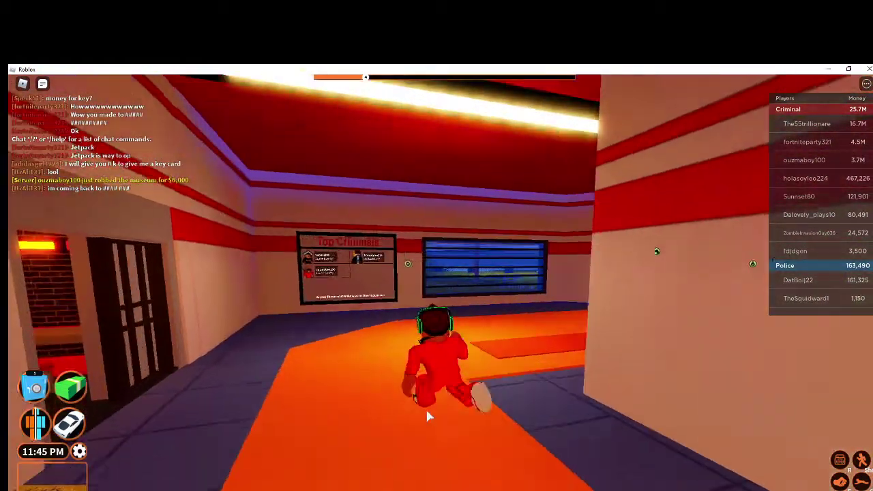
key("w")
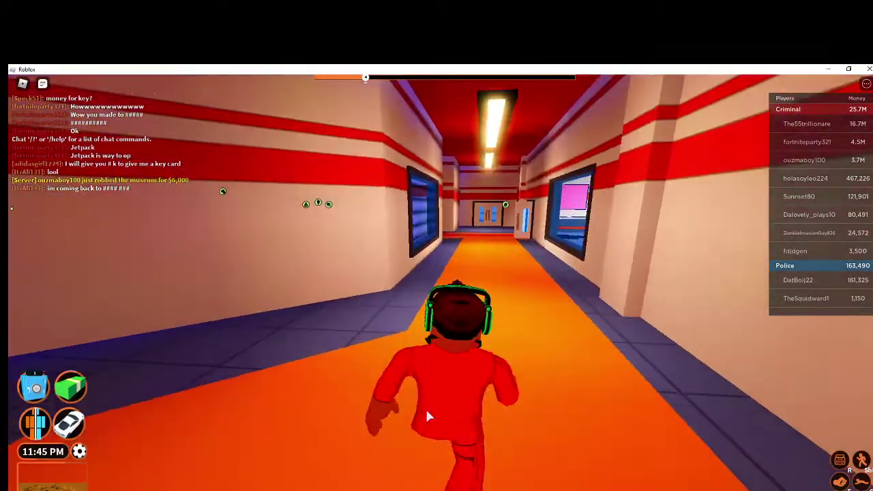
key("w")
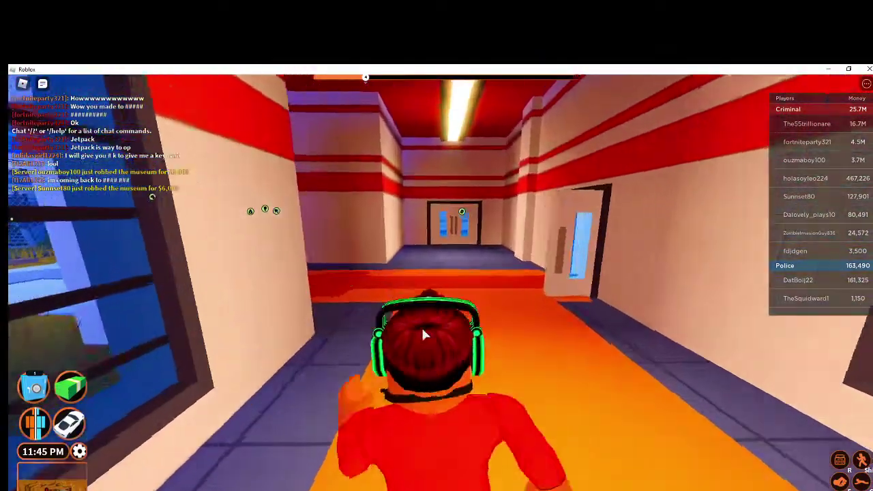
key("w")
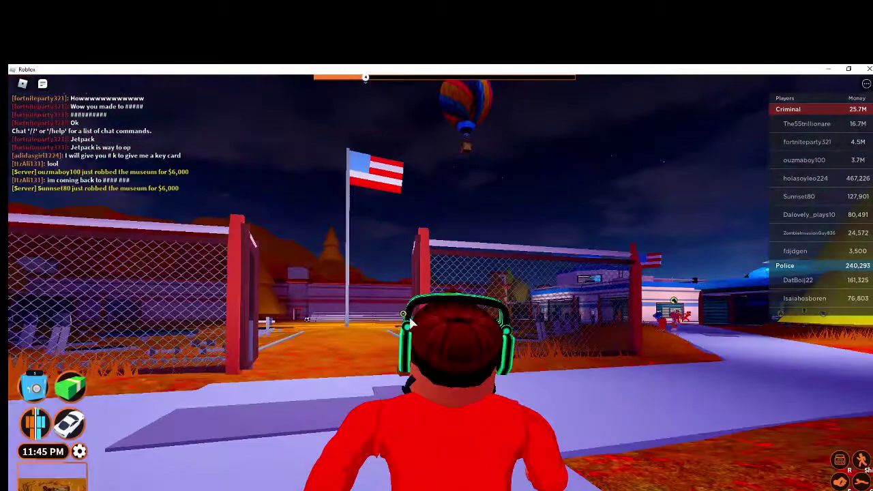
Step: Cross the yard past the yellow tree and police station to the chain-link gate
key("w")
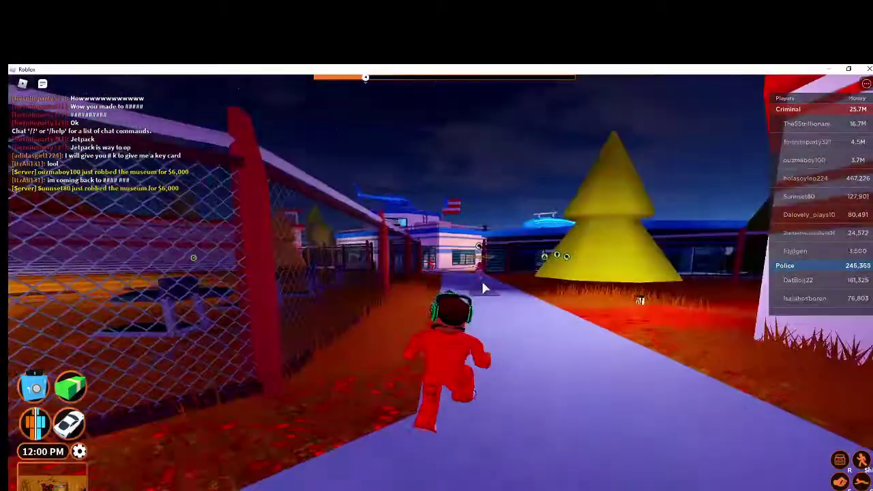
key("w")
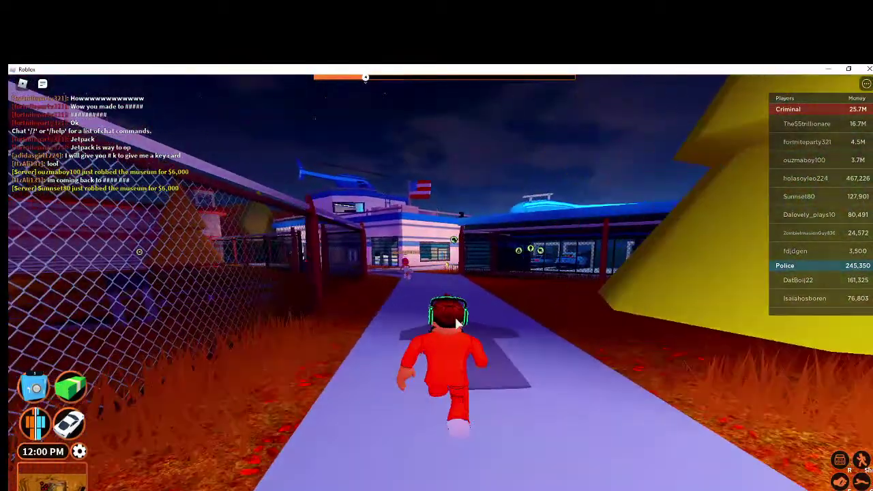
key("w")
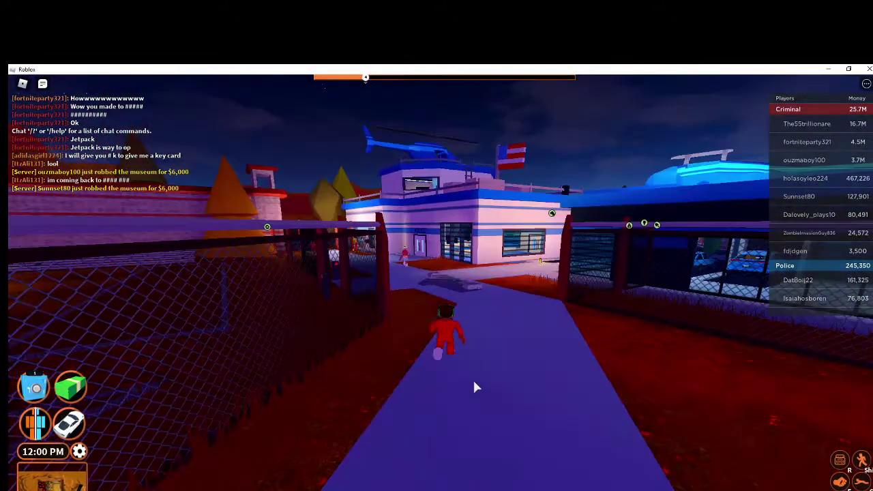
key("w")
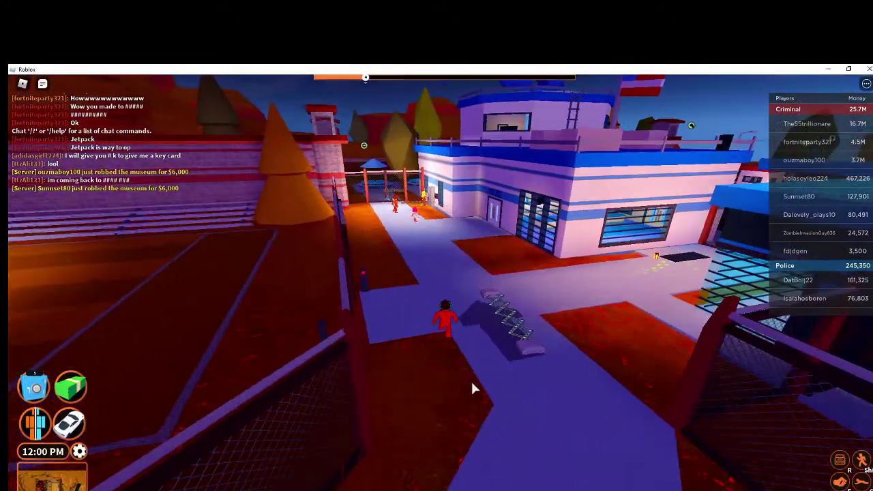
key("w")
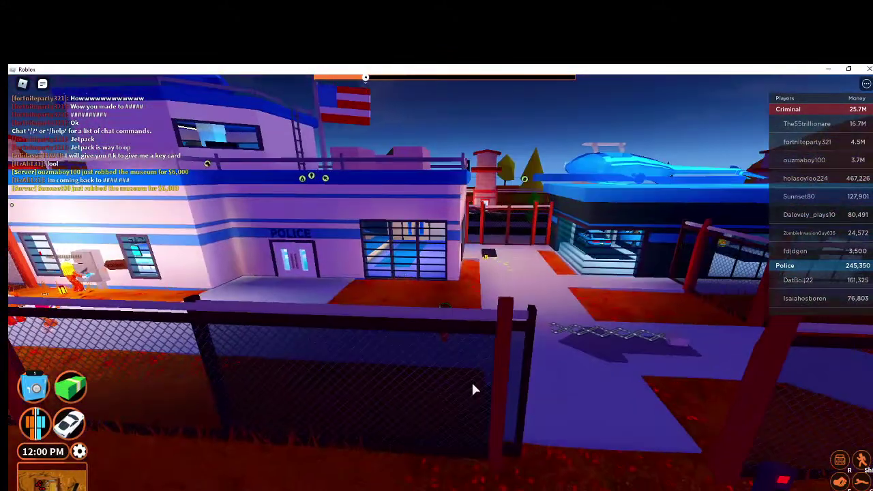
key("w")
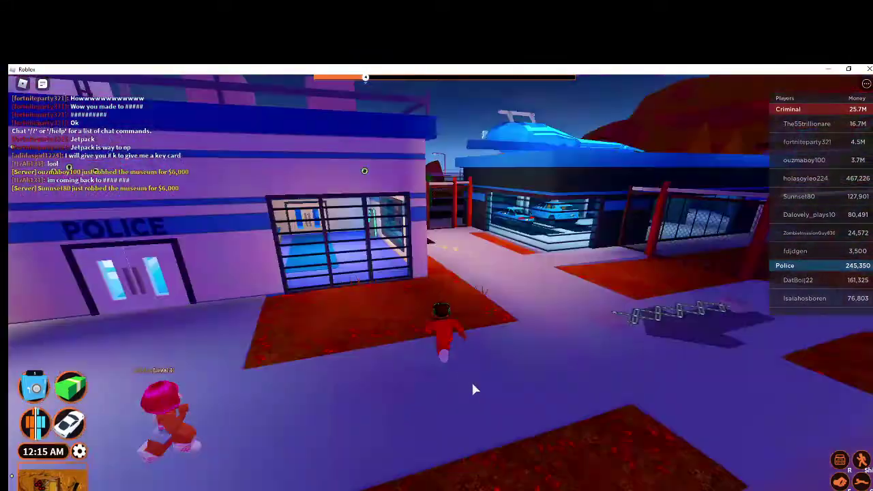
key("w")
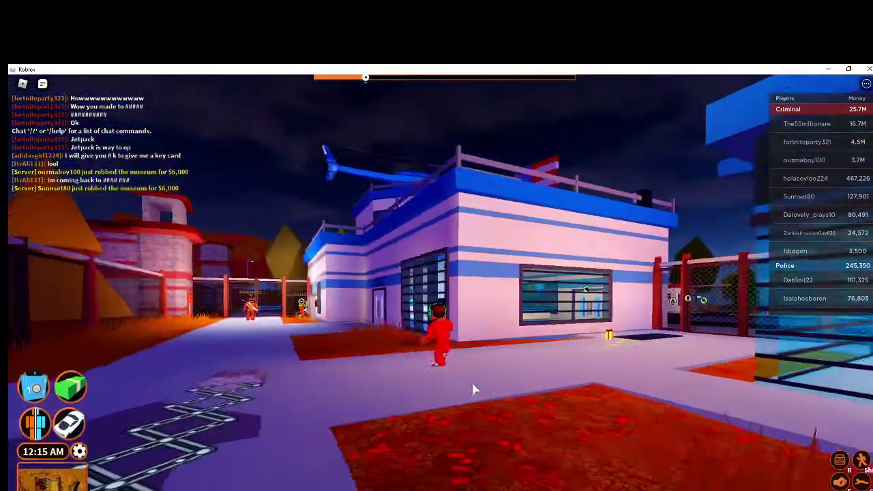
scroll(476, 387, "up", 5)
key("w")
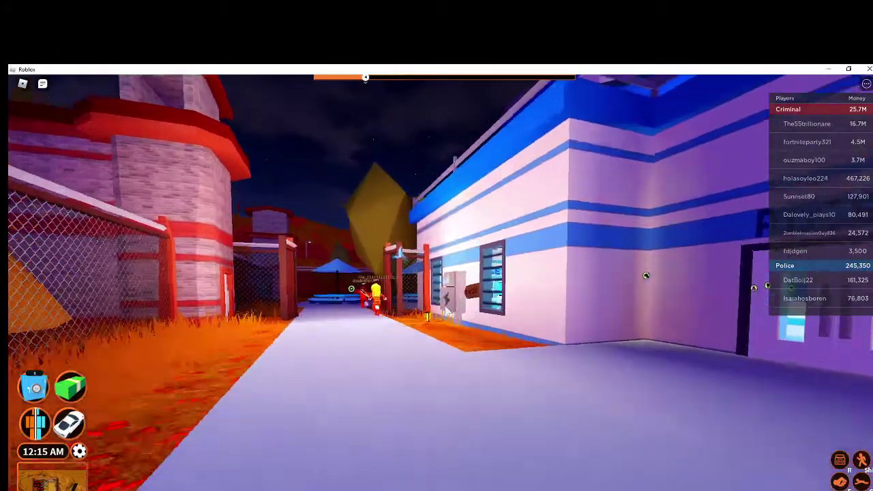
key("w")
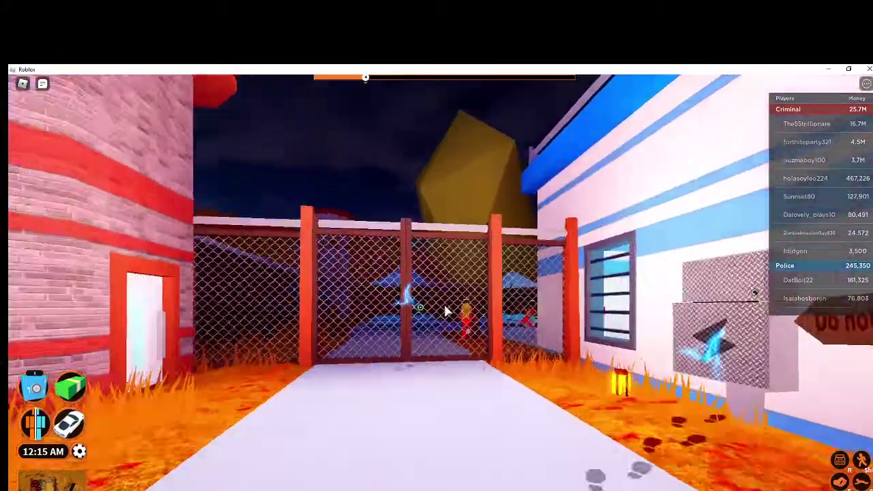
scroll(444, 303, "down", 5)
Step: Walk along the fence and jump out of the corner to the electrical box on the wall
key("w")
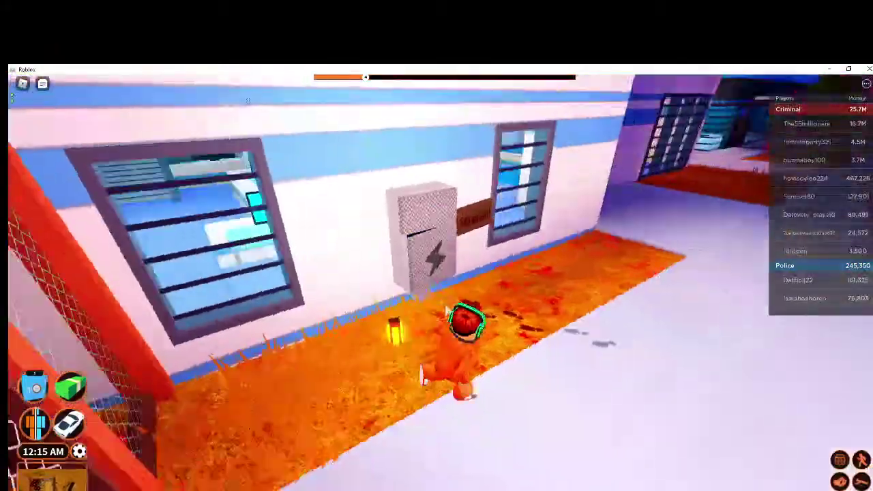
left_click_drag(437, 205, 436, 342)
key("w")
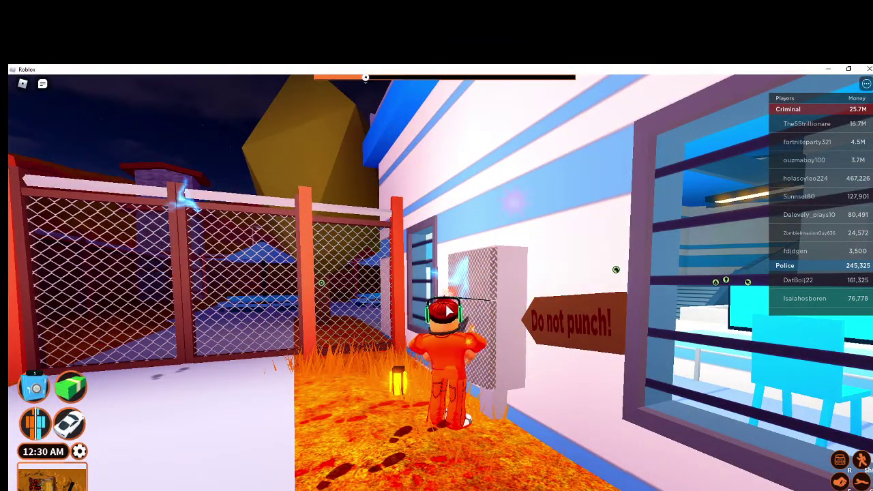
scroll(449, 310, "up", 5)
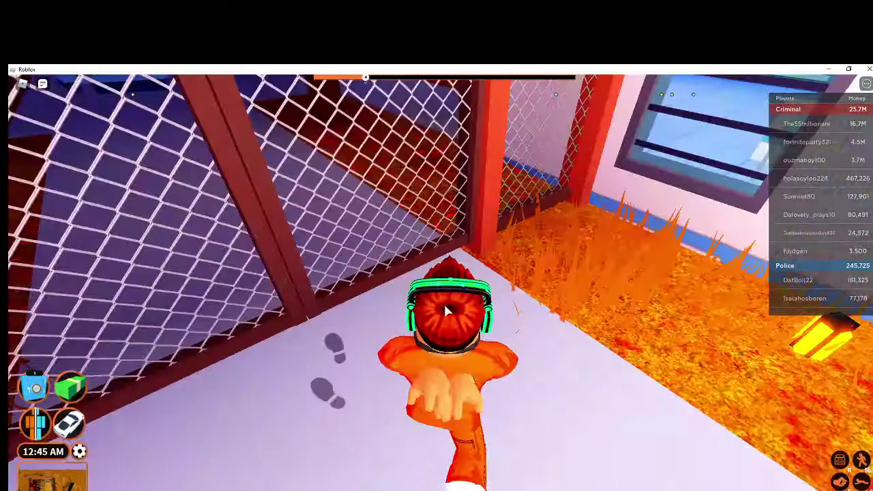
left_click_drag(449, 310, 450, 310)
key("space")
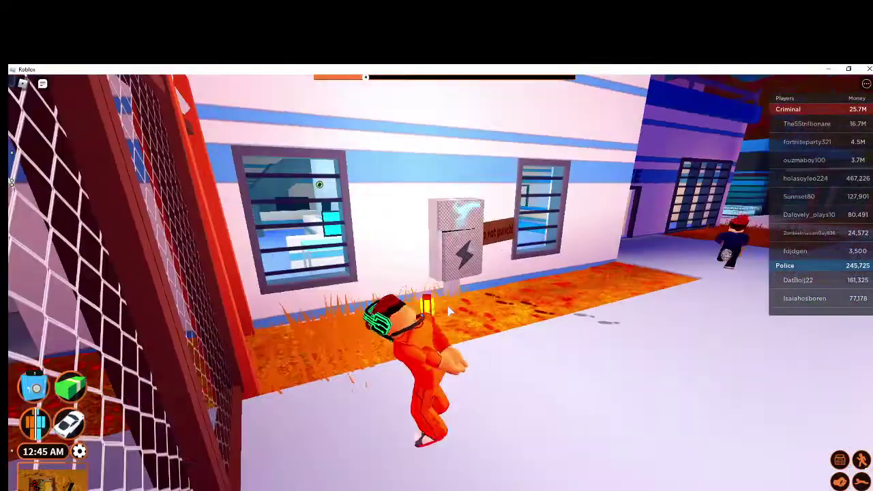
key("w")
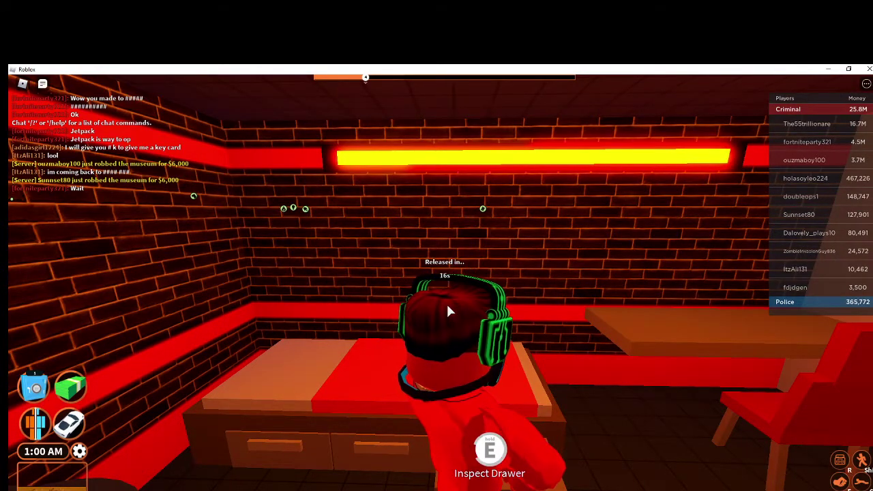
Step: Walk back and forth between the bed and the barred cell door while the release timer runs
key("w")
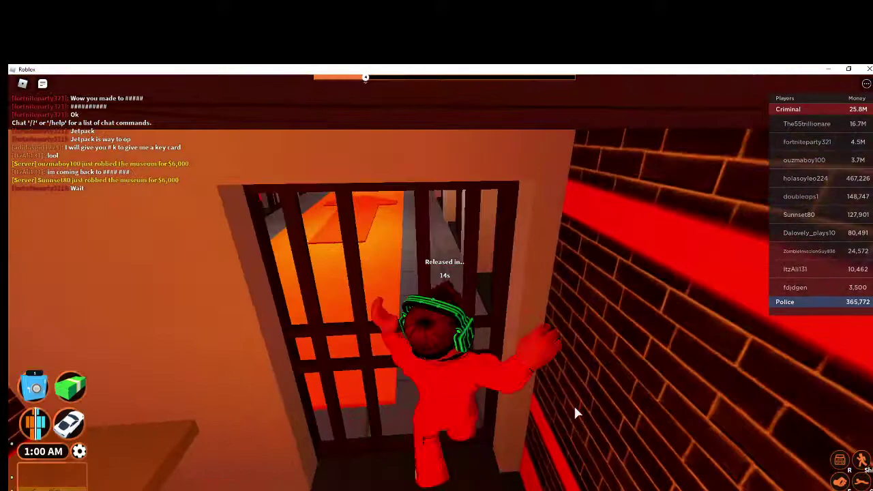
key("s")
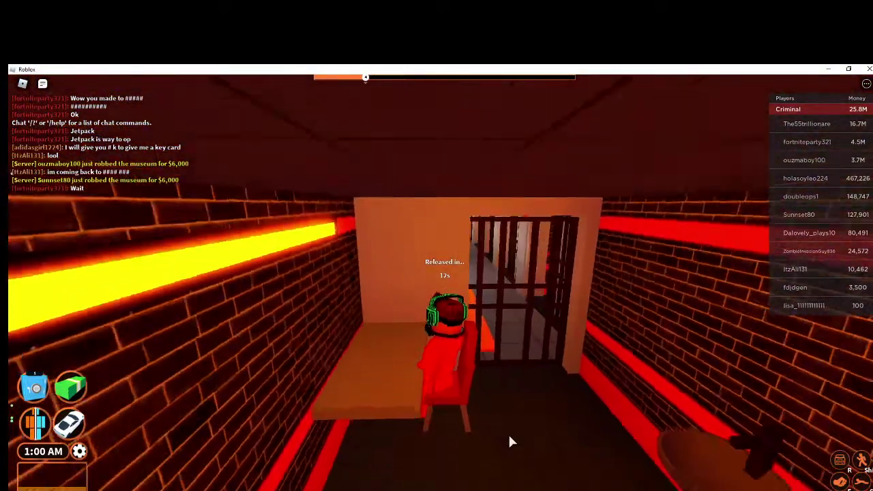
key("w")
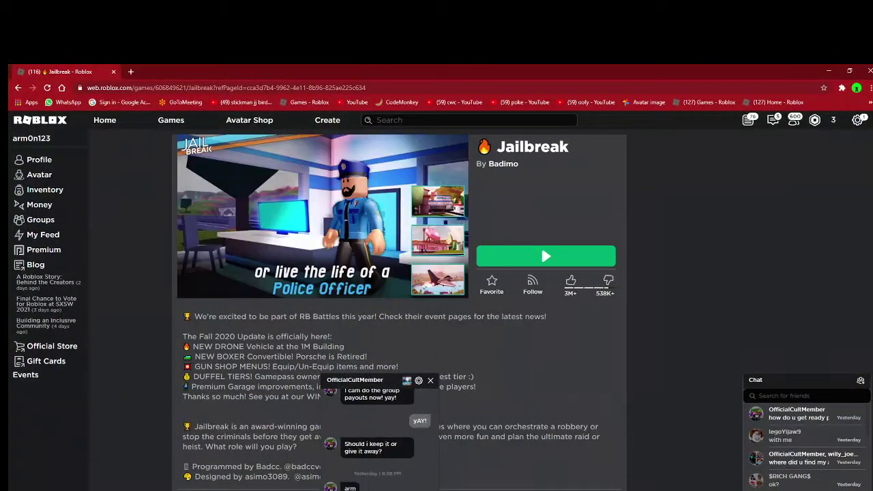
type("M")
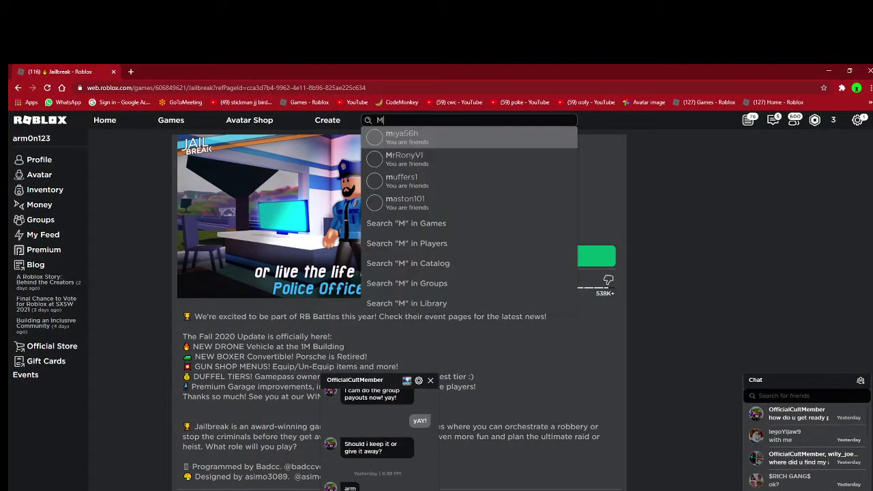
type("yst7er")
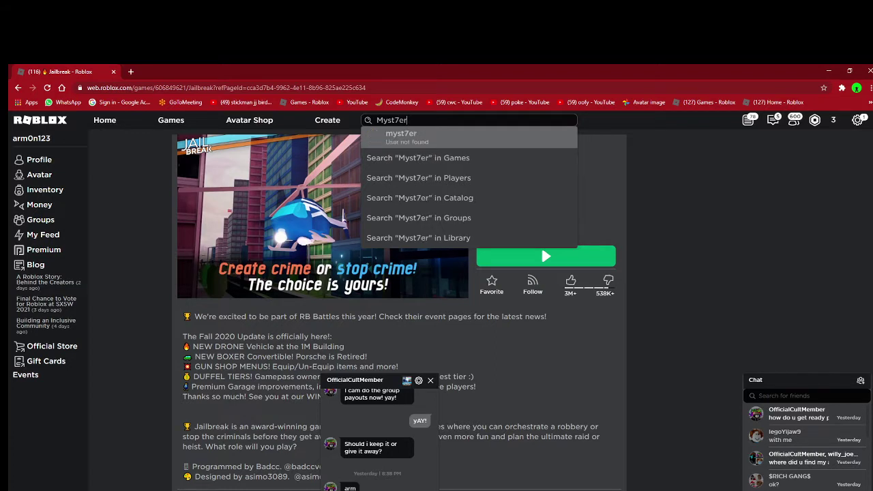
type("ious")
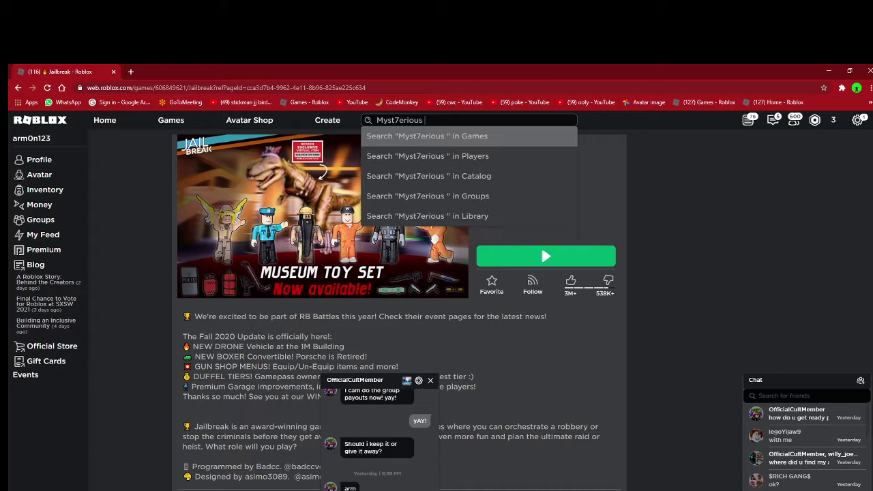
type(" Pla")
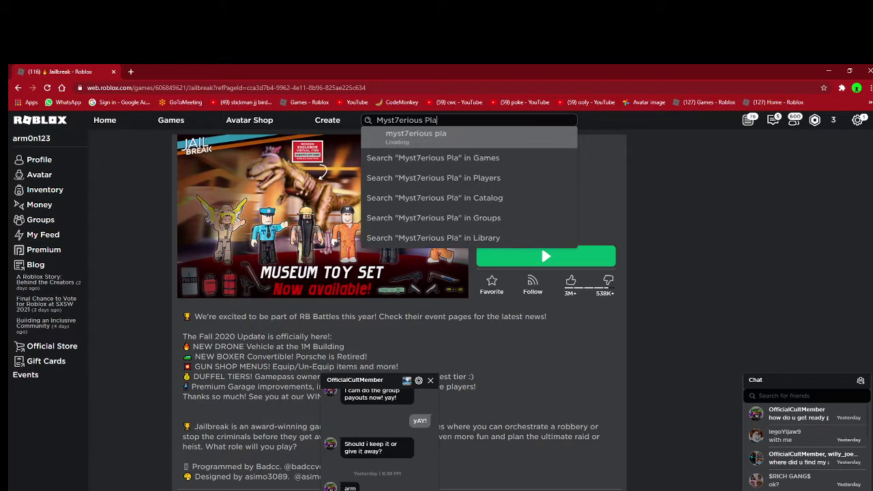
type("ce")
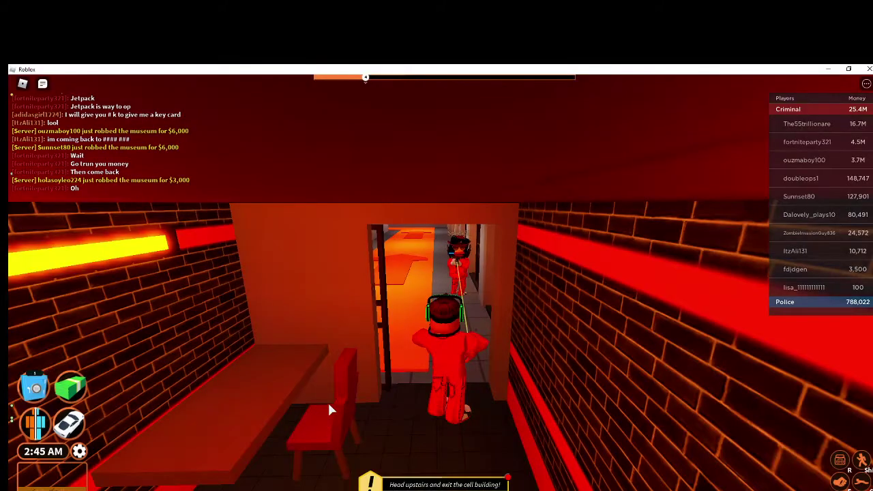
Step: Run out of the cell, down the hallway and through the left doorway
key("w")
key("w")
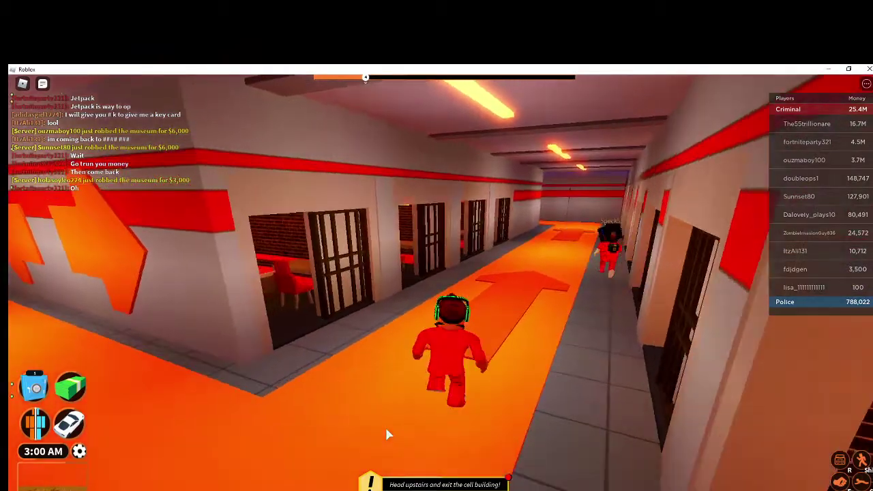
key("w")
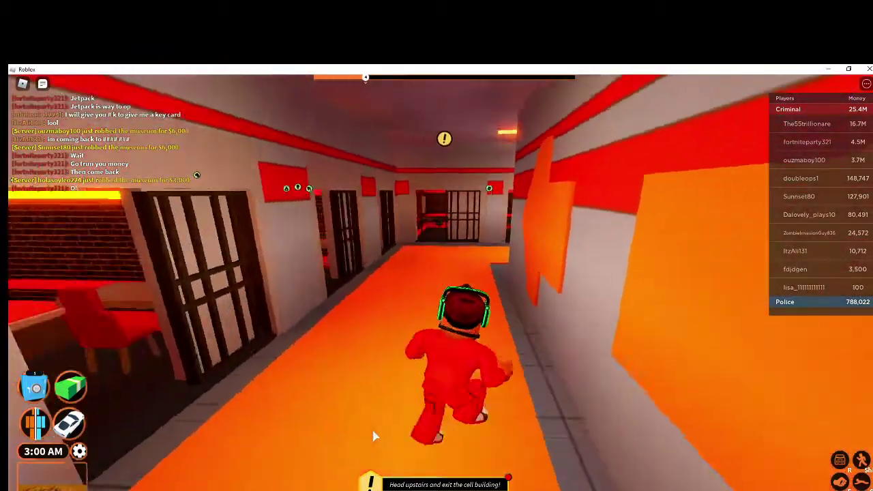
key("w")
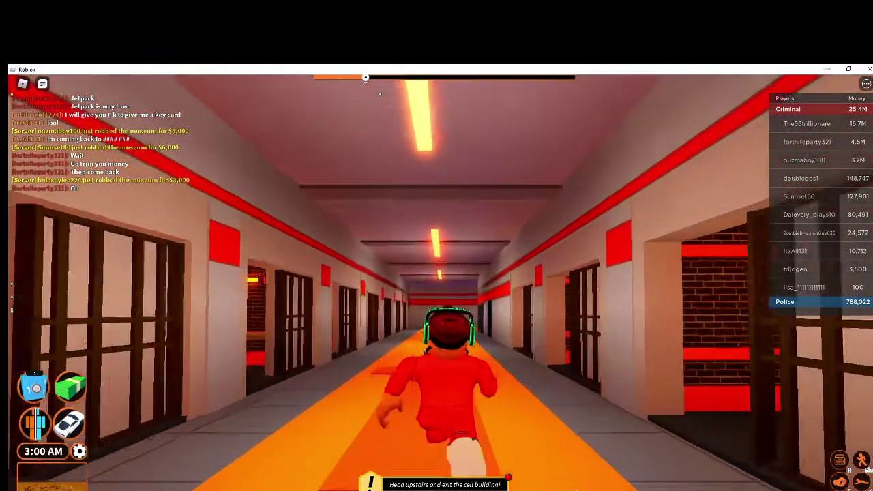
key("w")
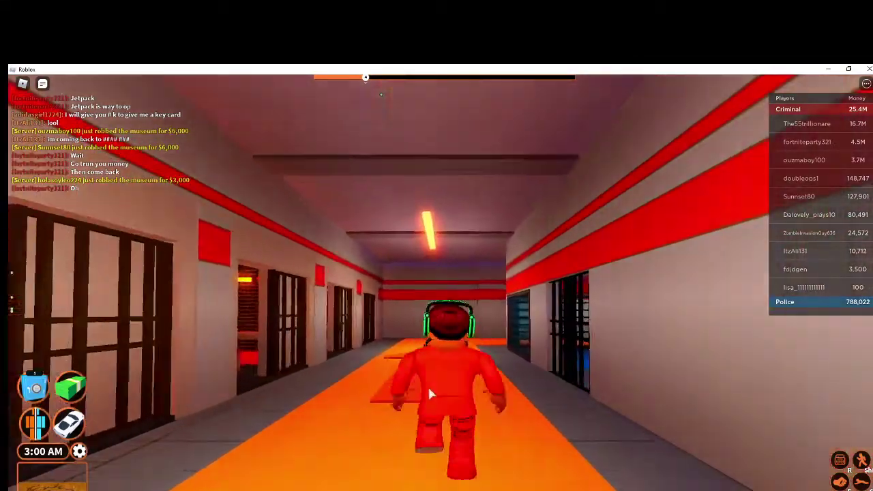
key("w")
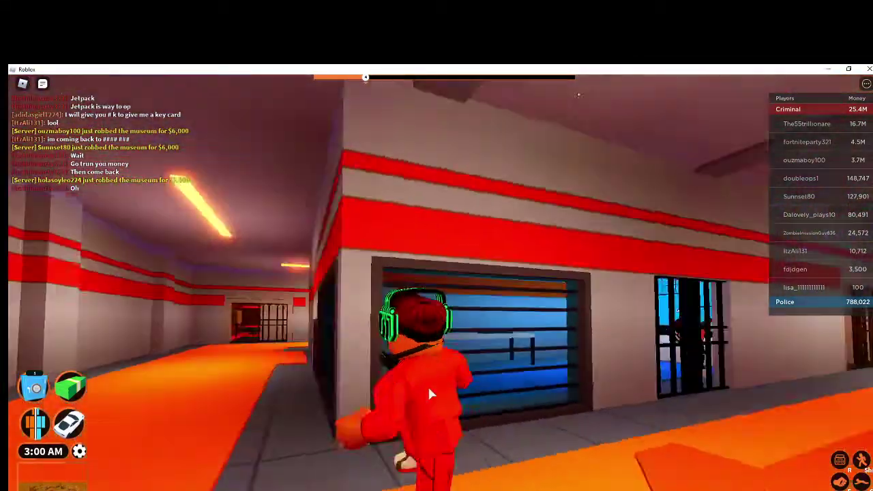
Step: Climb the red staircase and run along the upper corridor to the exit doorway
key("w")
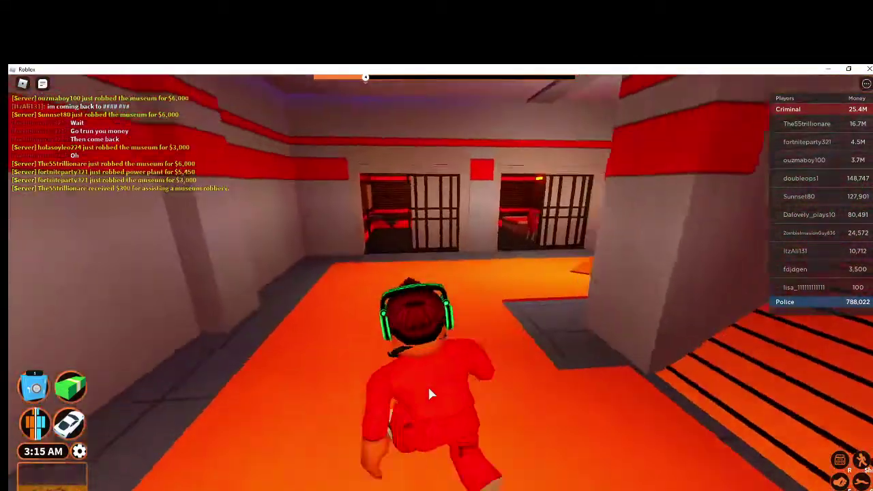
key("w")
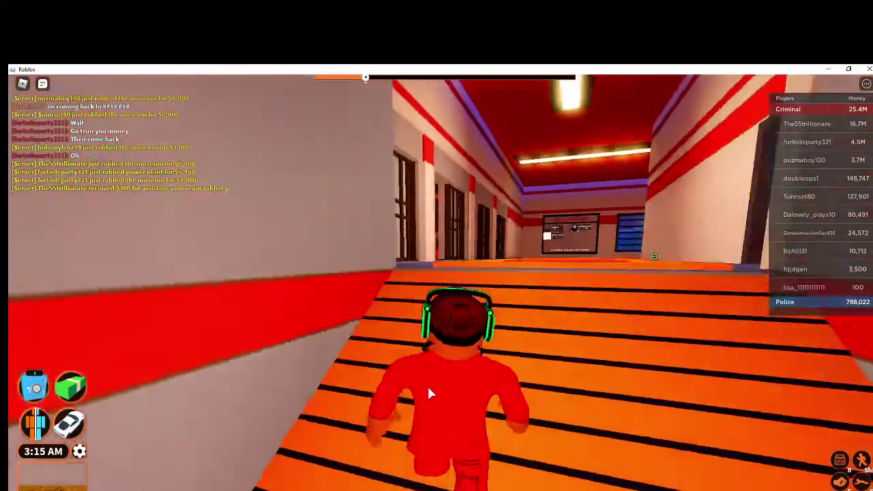
key("w")
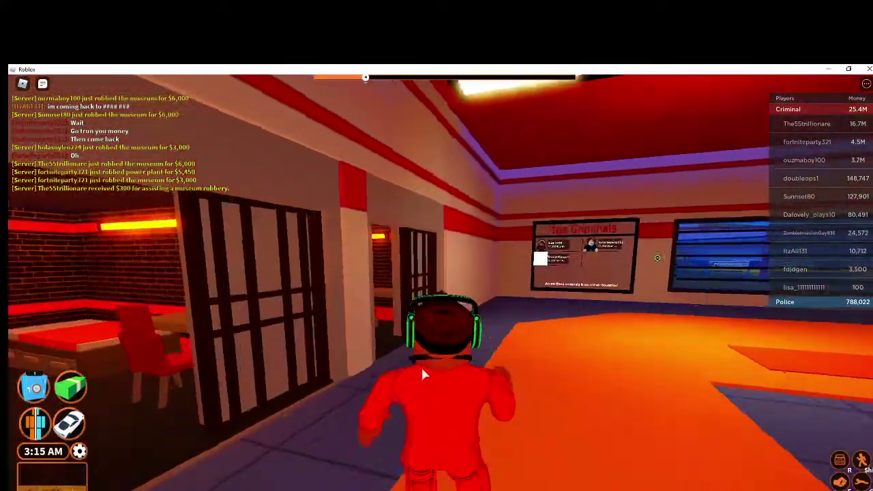
key("w")
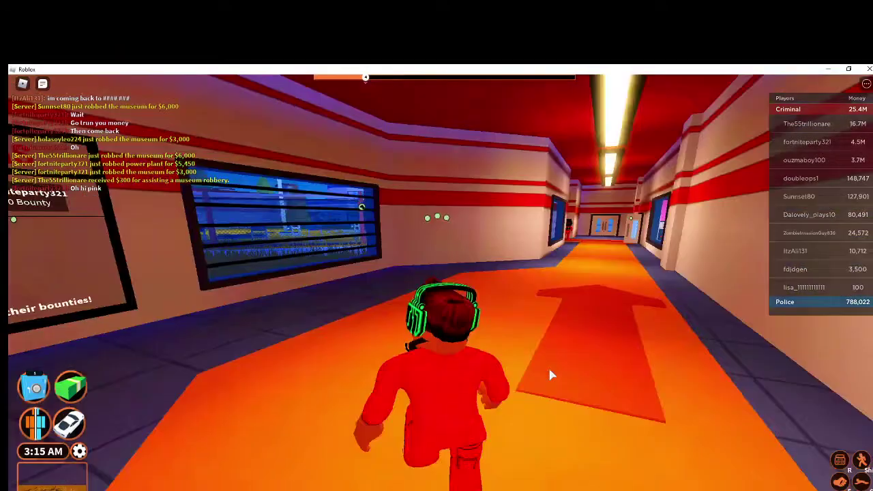
key("w")
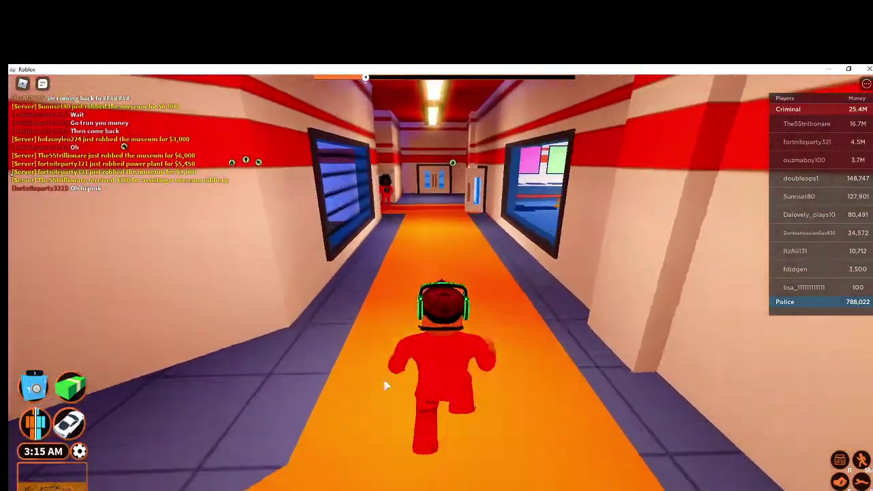
key("w")
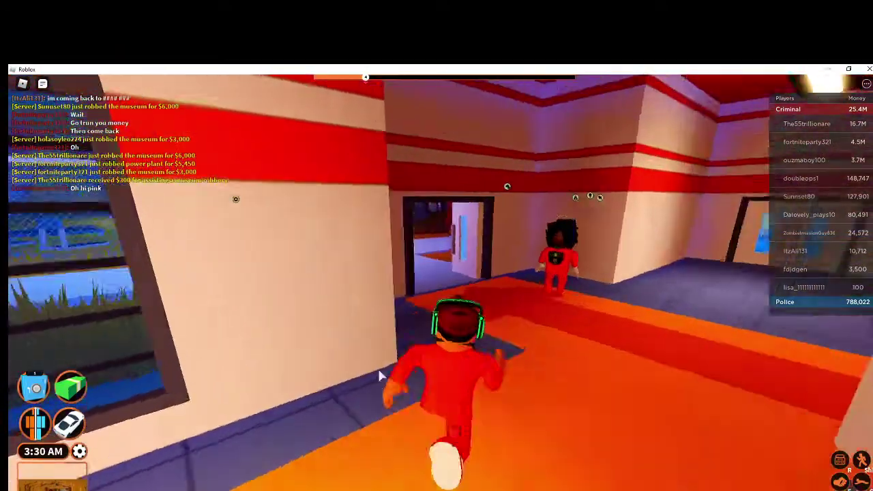
Step: Run along the yard path toward the police building
key("w")
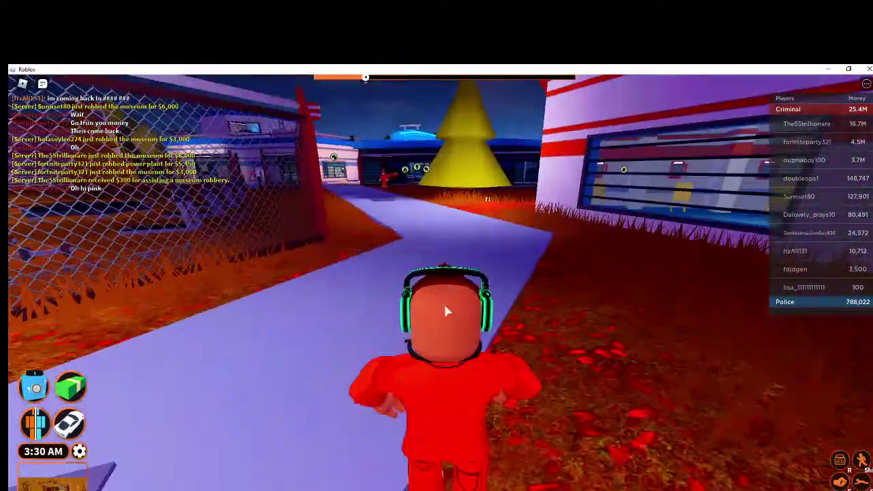
key("w")
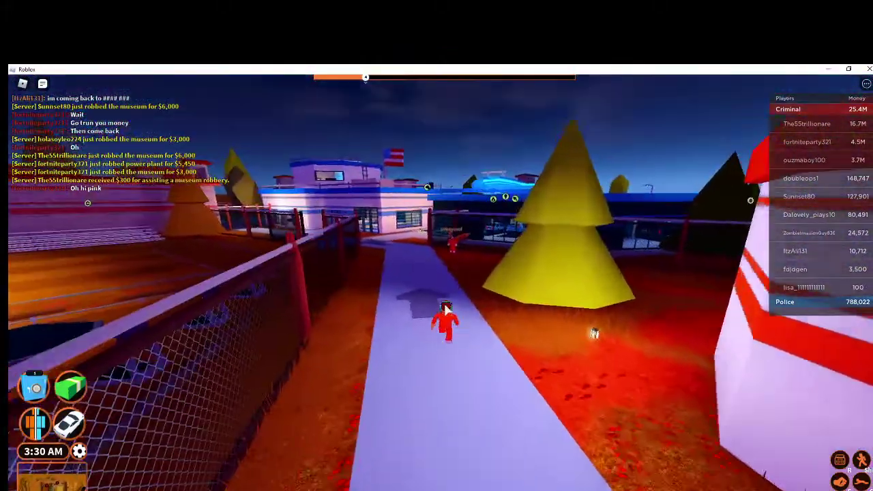
key("w")
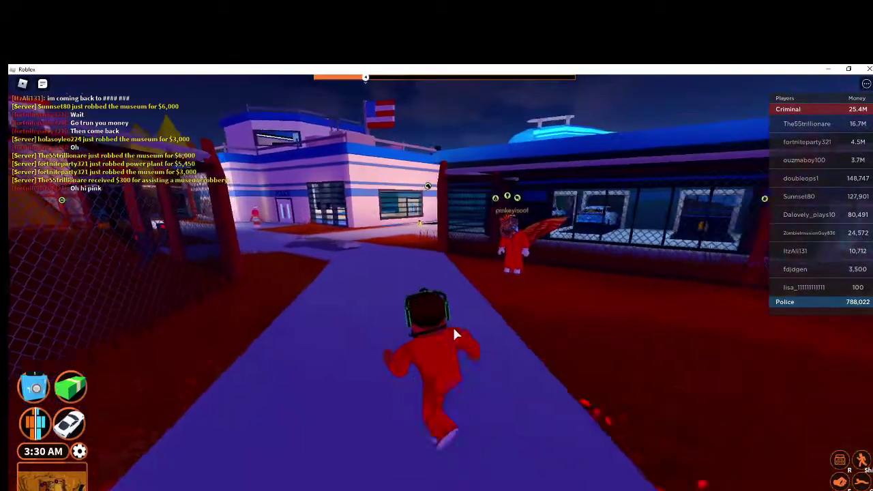
key("w")
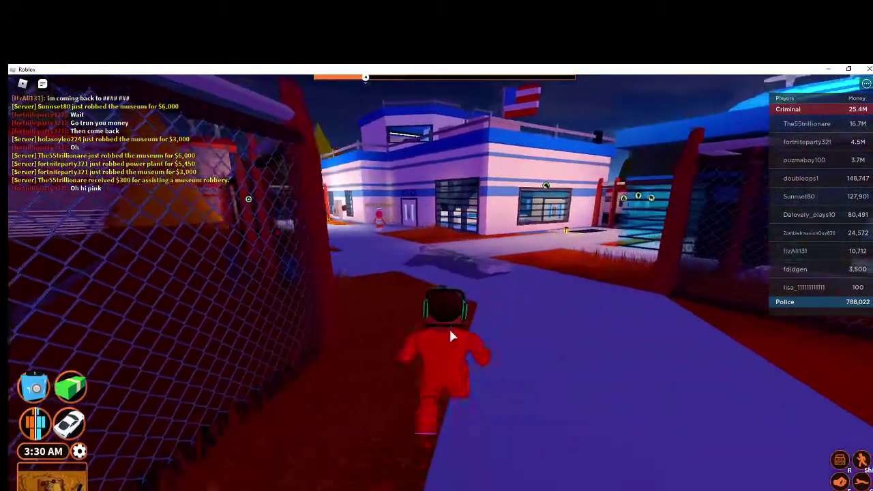
key("w")
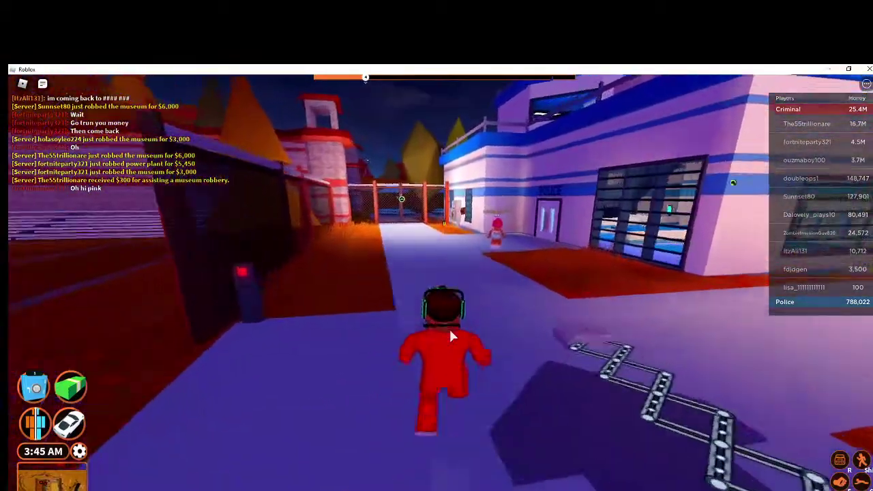
Step: Run down the fenced path to the police building wall by the fence
key("s")
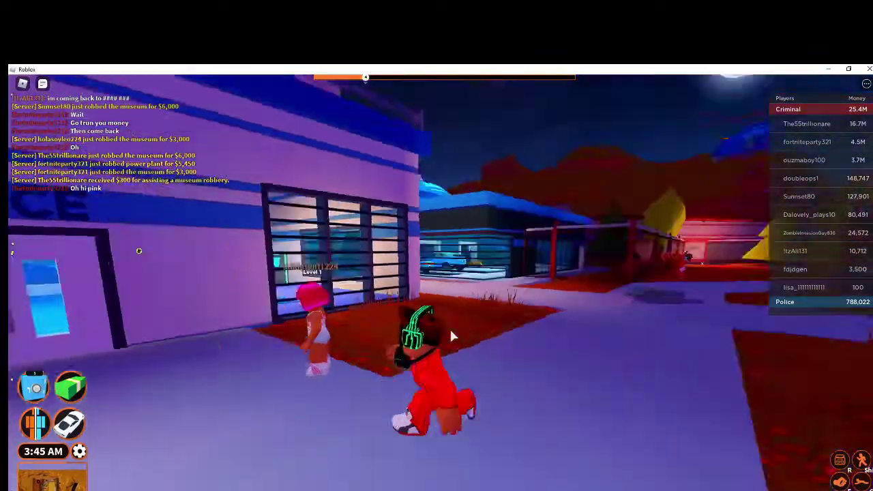
key("w")
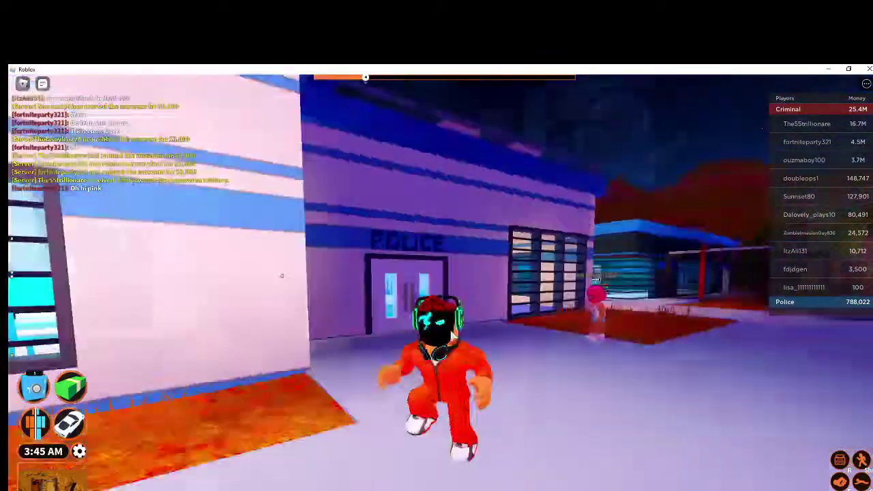
key("w")
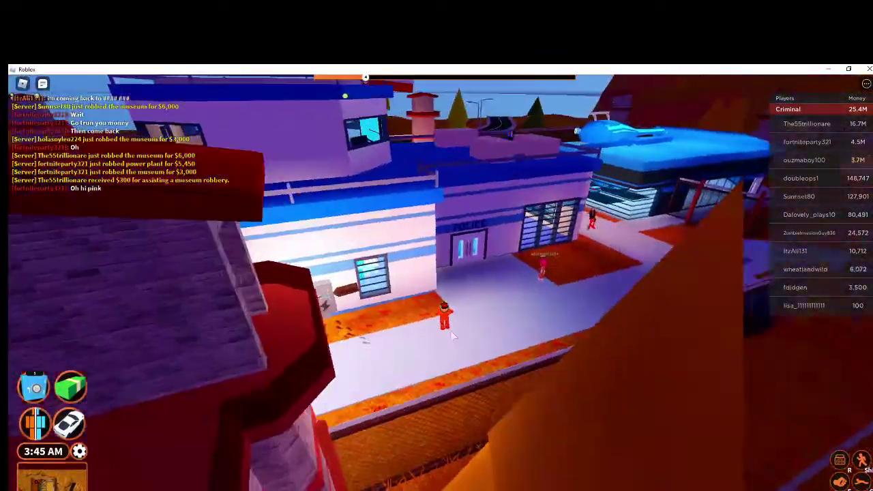
key("w")
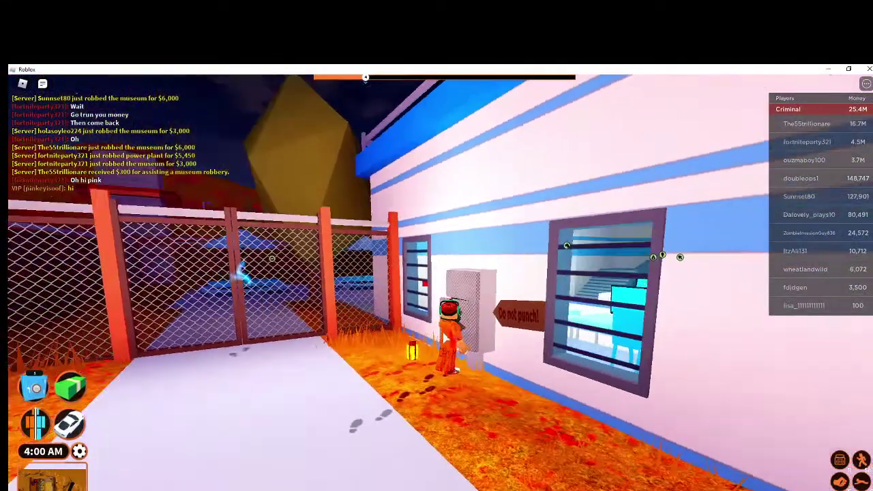
left_click_drag(436, 273, 478, 287)
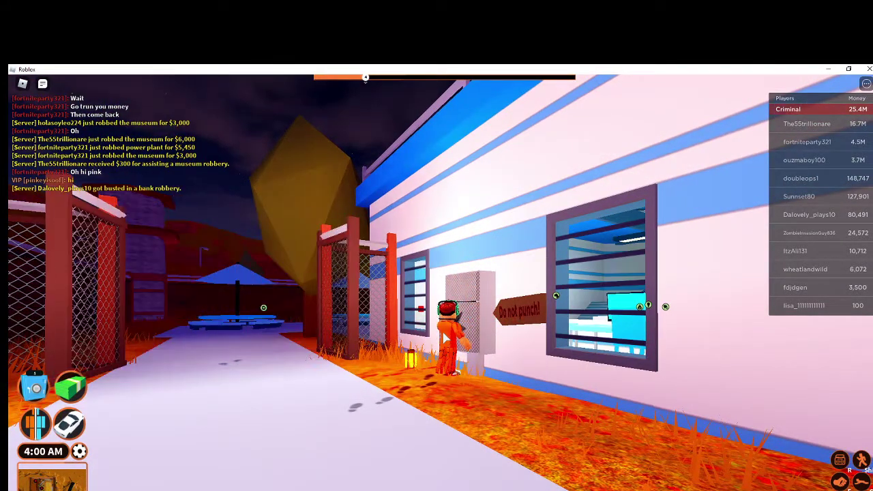
left_click_drag(444, 338, 447, 338)
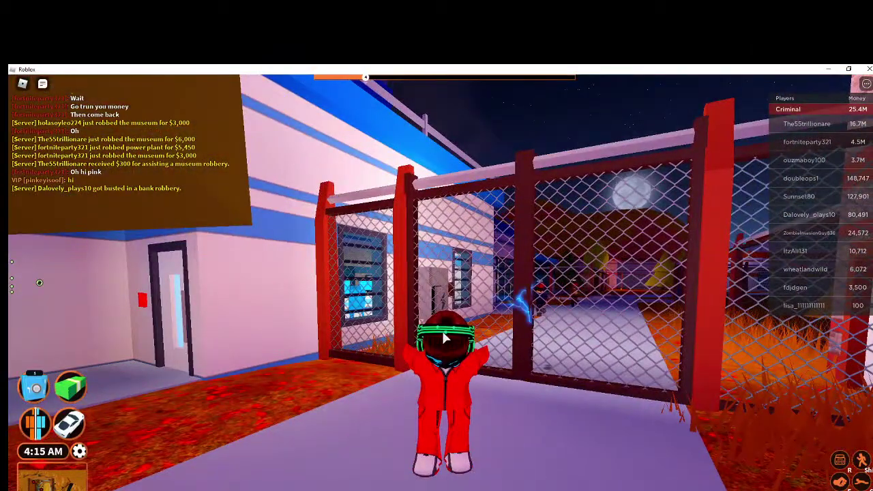
Step: Open and dismiss a police player's leaderboard menu, then walk toward the cell door
left_click_drag(447, 338, 447, 338)
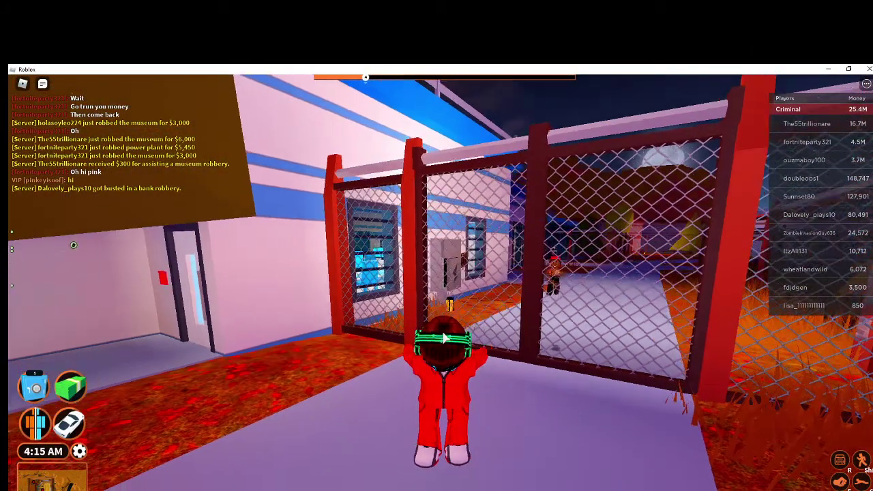
scroll(801, 227, "down", 5)
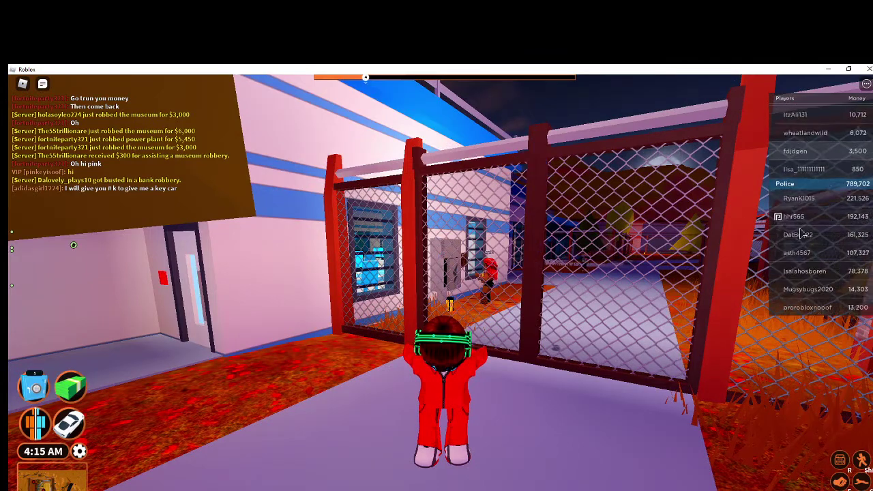
left_click(807, 183)
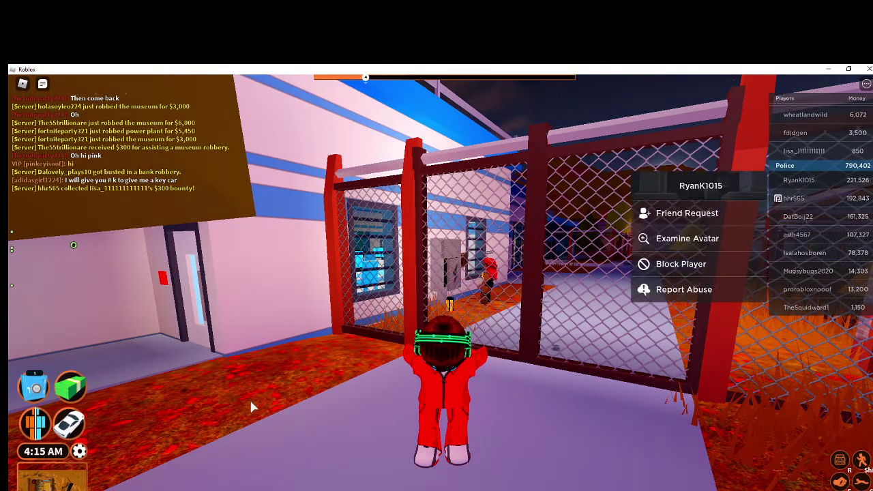
left_click(475, 380)
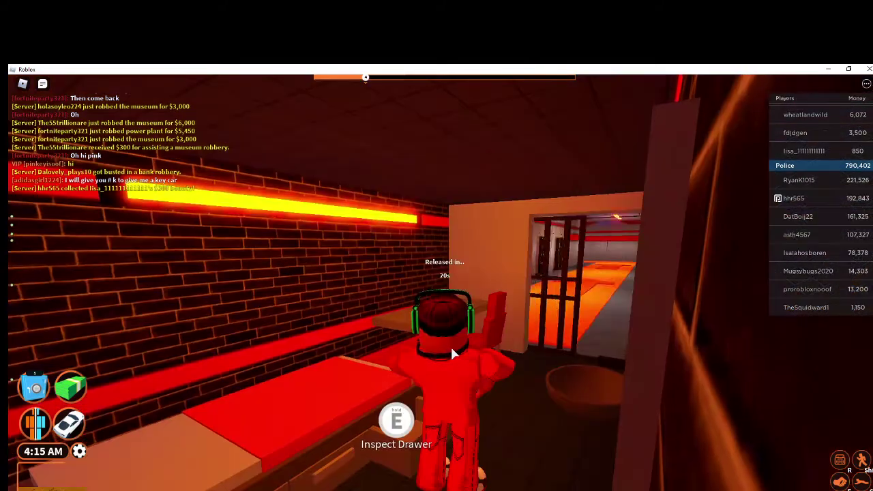
key("w")
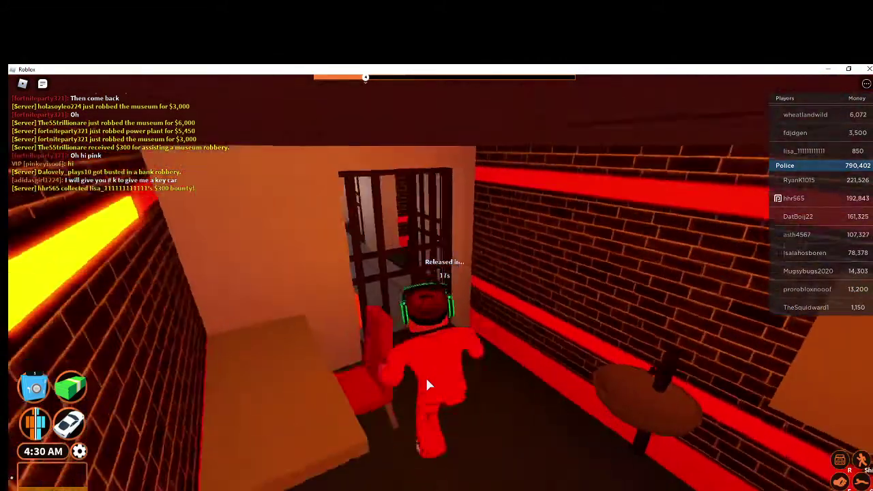